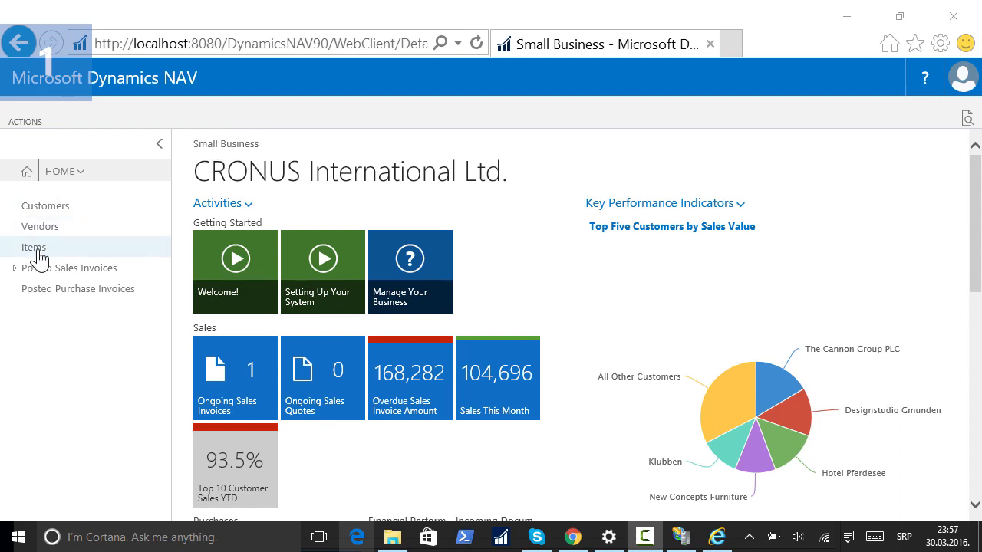
Open the card of item 1000 Bicycle from the Items list and show the available options for its Type
{"action": "left_click", "coordinate": [36, 250]}
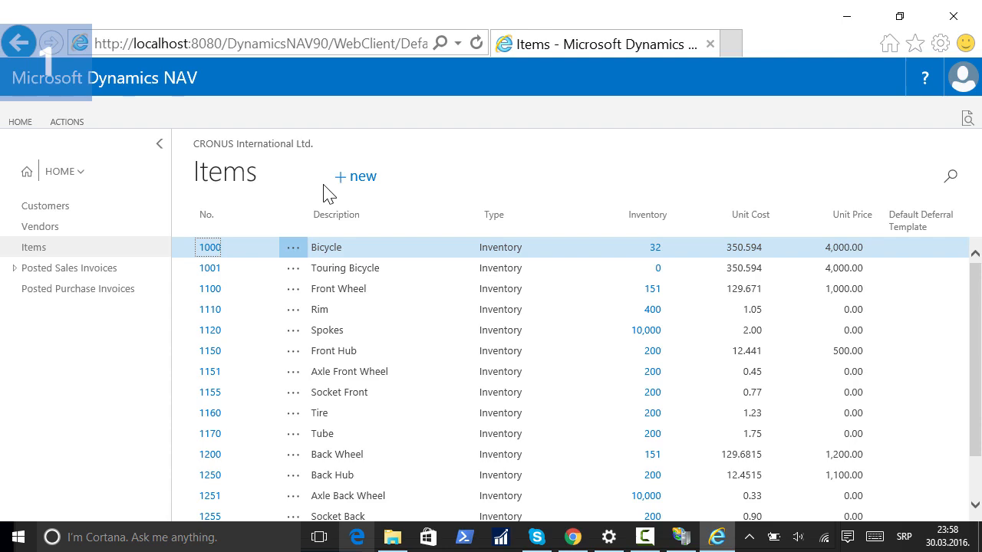
{"action": "left_click", "coordinate": [207, 249]}
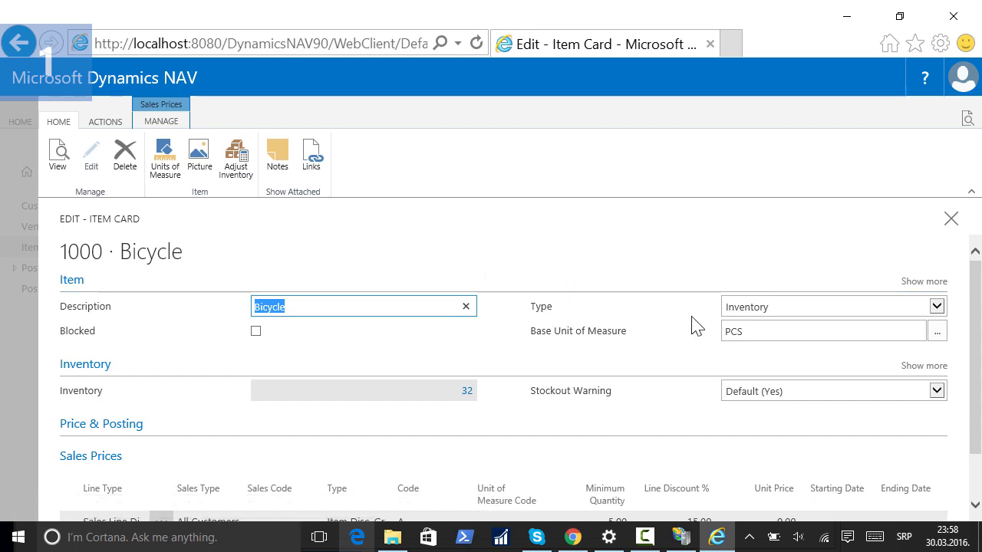
{"action": "left_click", "coordinate": [938, 308]}
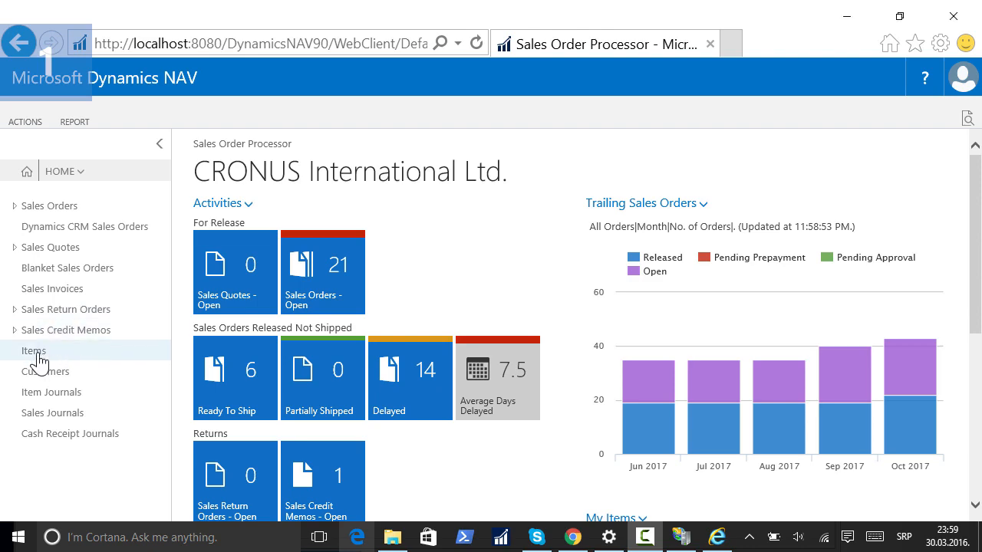
From the Sales Order Processor home, open the item card of 1000 Bicycle and look through its fields for Type
{"action": "left_click", "coordinate": [38, 355]}
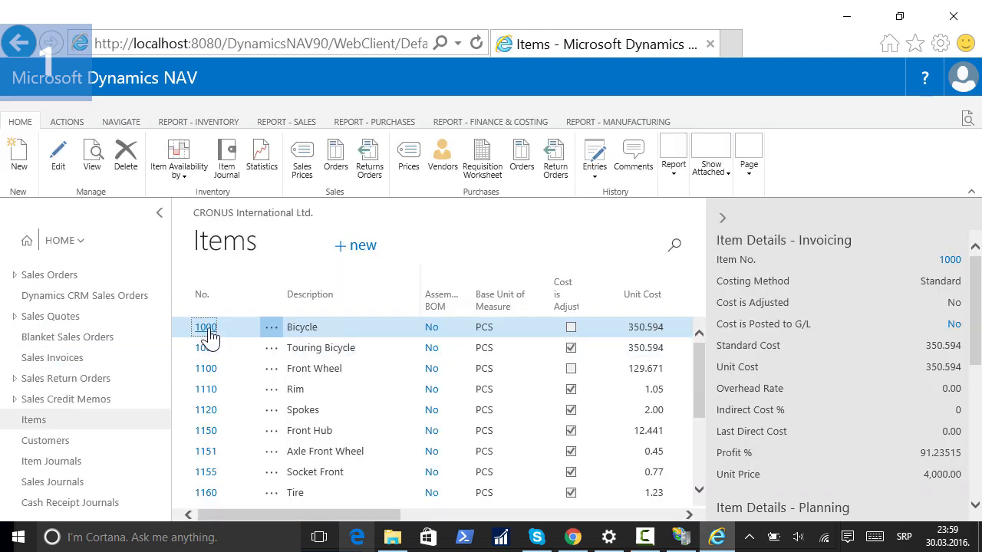
{"action": "left_click", "coordinate": [206, 329]}
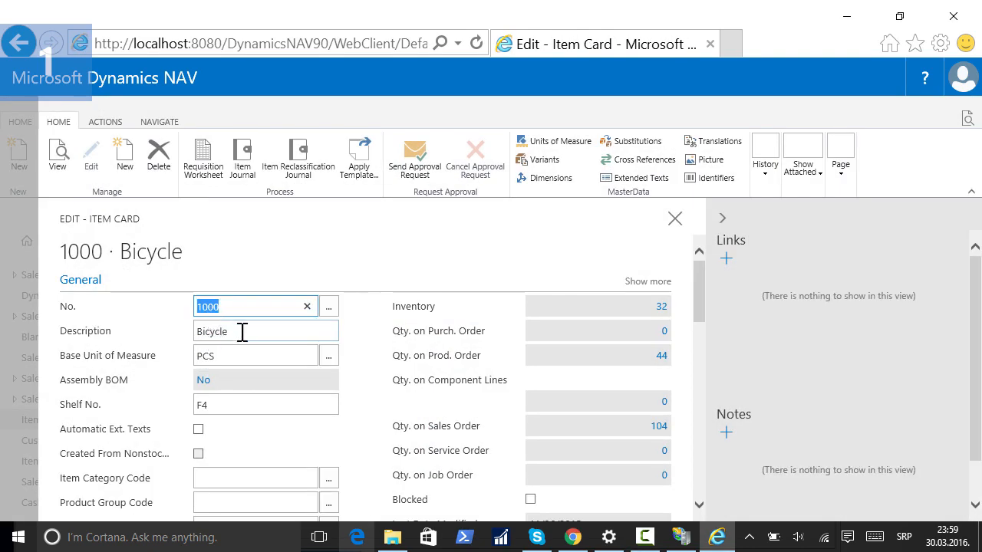
{"action": "left_click_drag", "start_coordinate": [703, 296], "coordinate": [704, 358]}
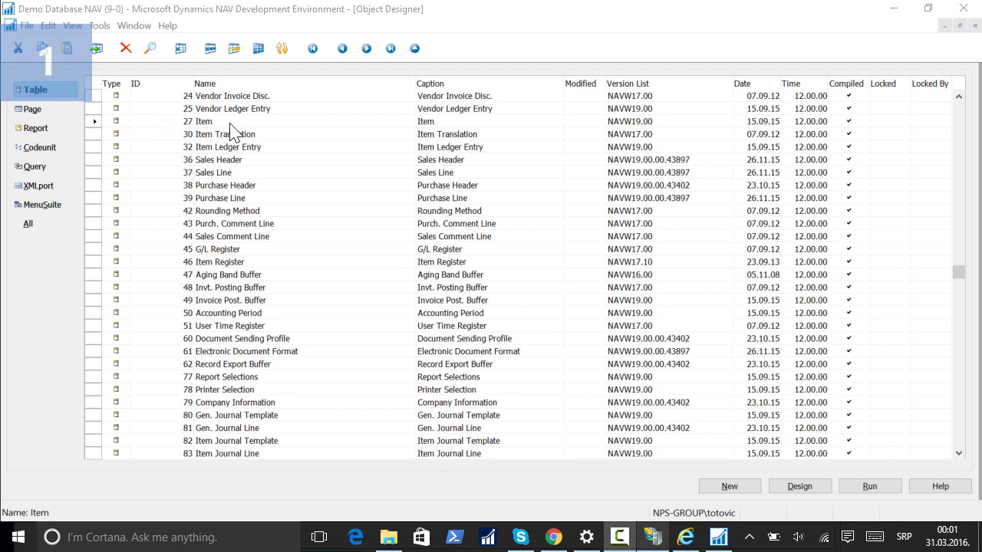
In the NAV Development Environment, open page 30 Item Card in design mode and insert a field row above Automatic Ext. Texts
{"action": "left_click", "coordinate": [60, 112]}
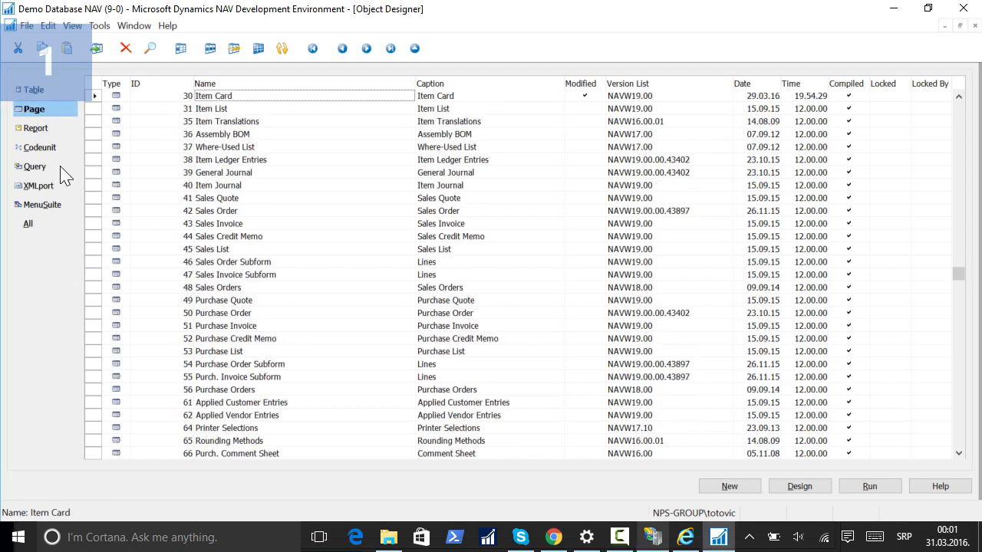
{"action": "double_click", "coordinate": [207, 101]}
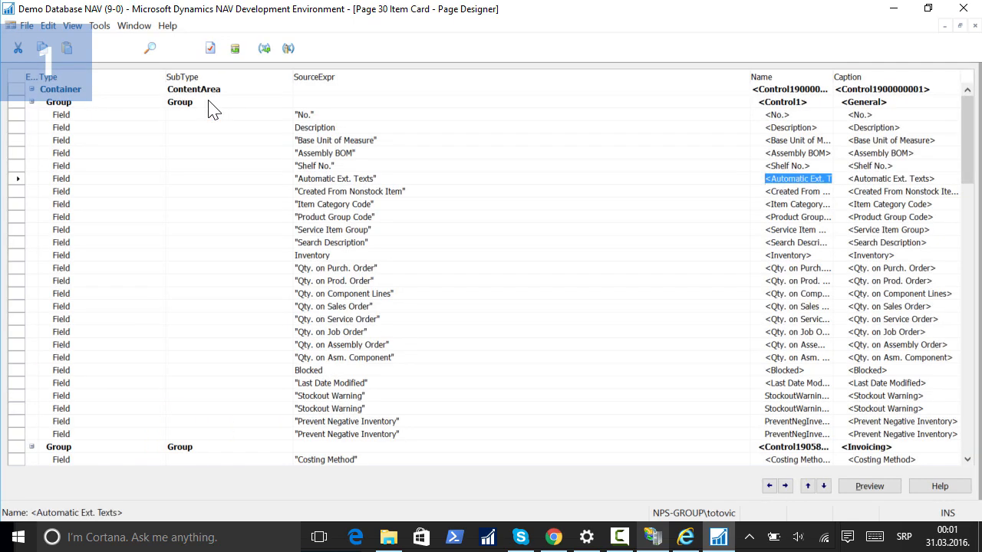
{"action": "key", "text": "F3"}
{"action": "key", "text": "Tab"}
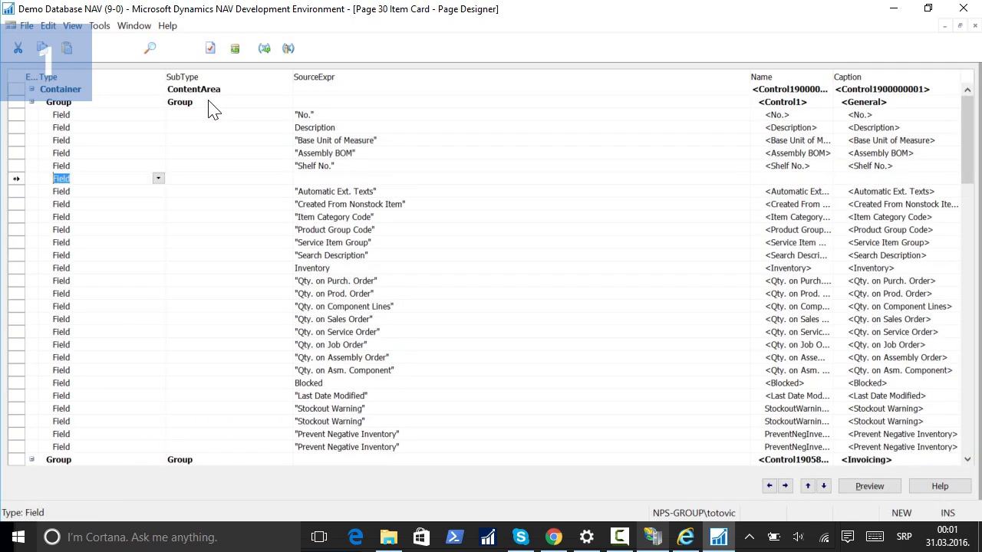
Assign the Type field of Rec as the new row's source expression
{"action": "key", "text": "Tab"}
{"action": "key", "text": "Tab"}
{"action": "key", "text": "F6"}
{"action": "left_click_drag", "start_coordinate": [128, 143], "coordinate": [132, 216]}
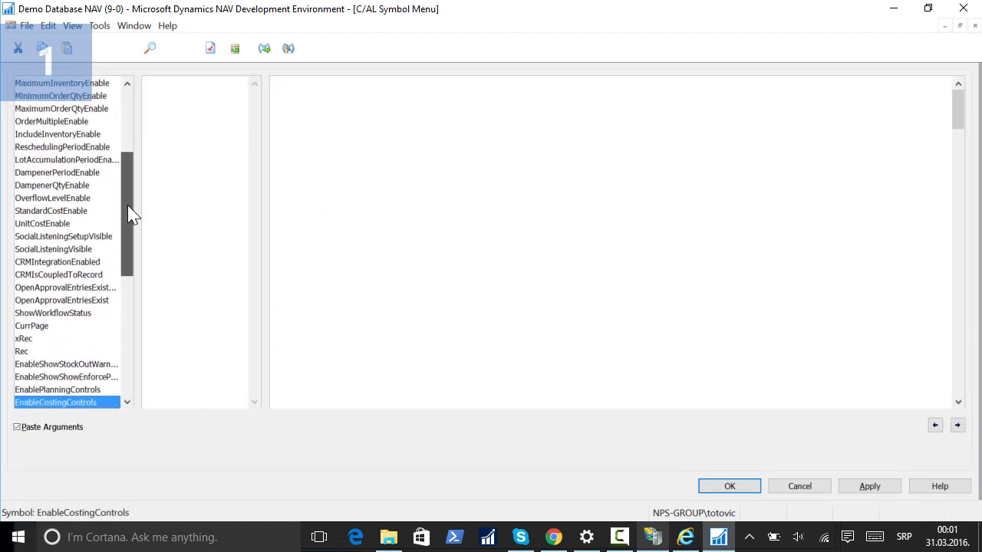
{"action": "left_click", "coordinate": [25, 353]}
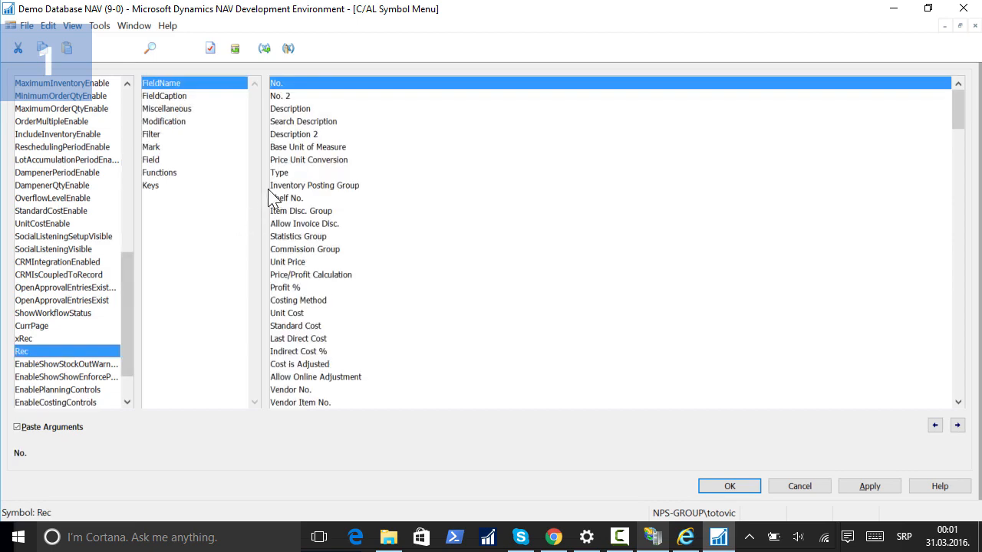
{"action": "left_click", "coordinate": [286, 174]}
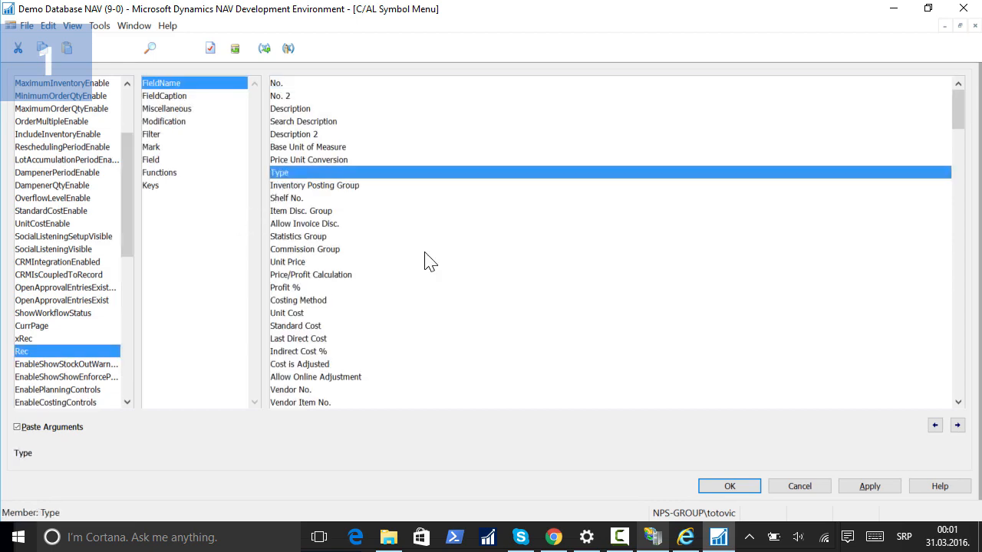
{"action": "left_click", "coordinate": [728, 486]}
Save and compile the changes to page 30 Item Card, and reopen item 1000 in the web client to check them
{"action": "key", "text": "Escape"}
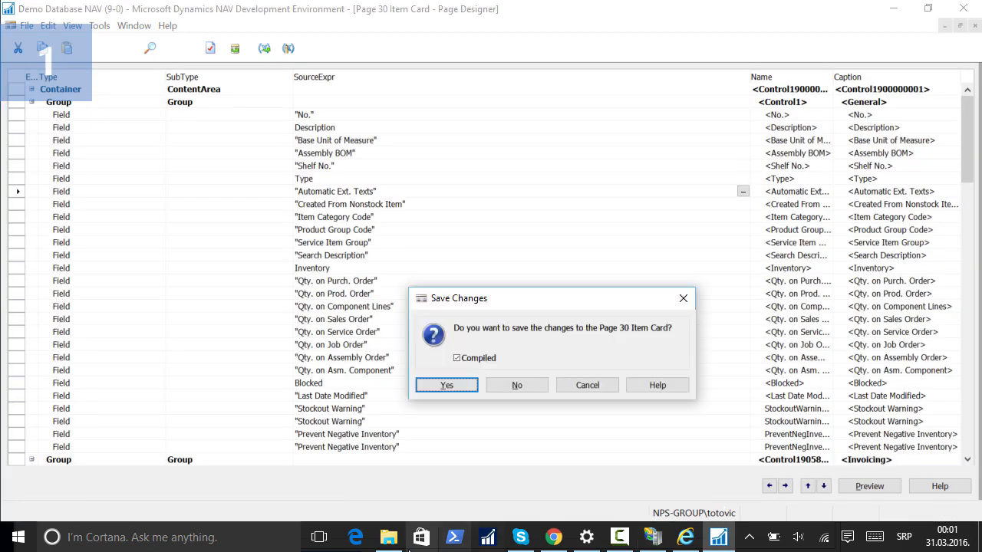
{"action": "left_click", "coordinate": [444, 385]}
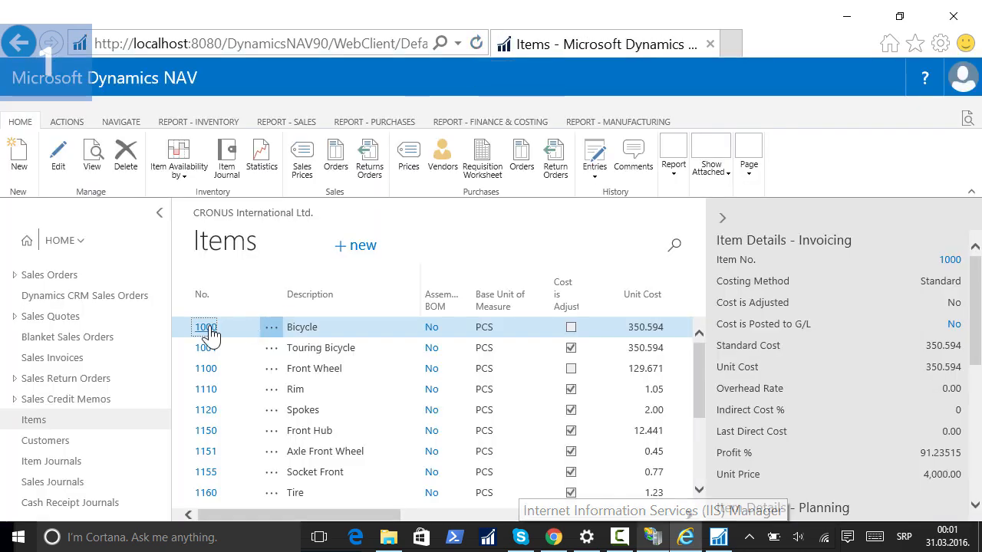
{"action": "left_click", "coordinate": [207, 329]}
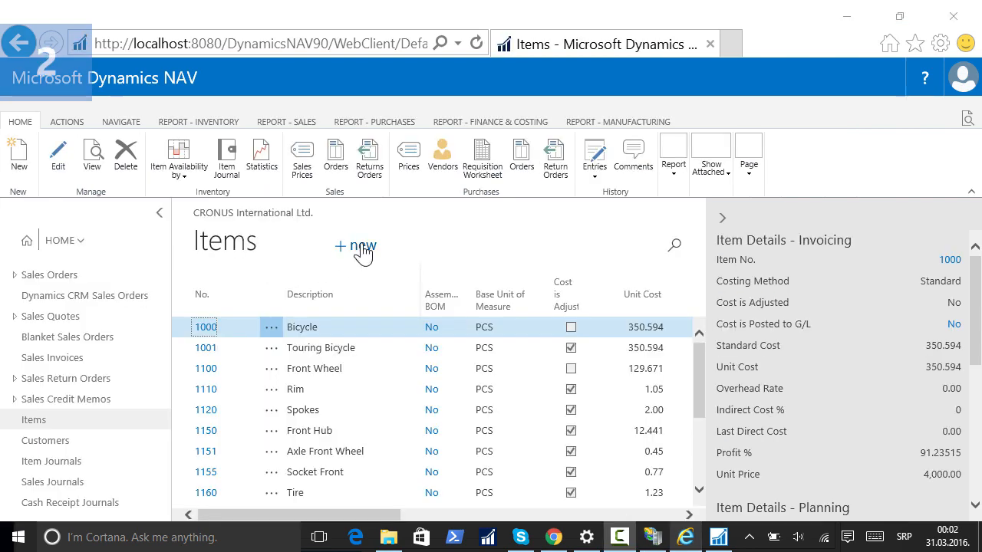
Create a new item with description SERVICE, base unit of measure KM and type Service
{"action": "left_click", "coordinate": [361, 247]}
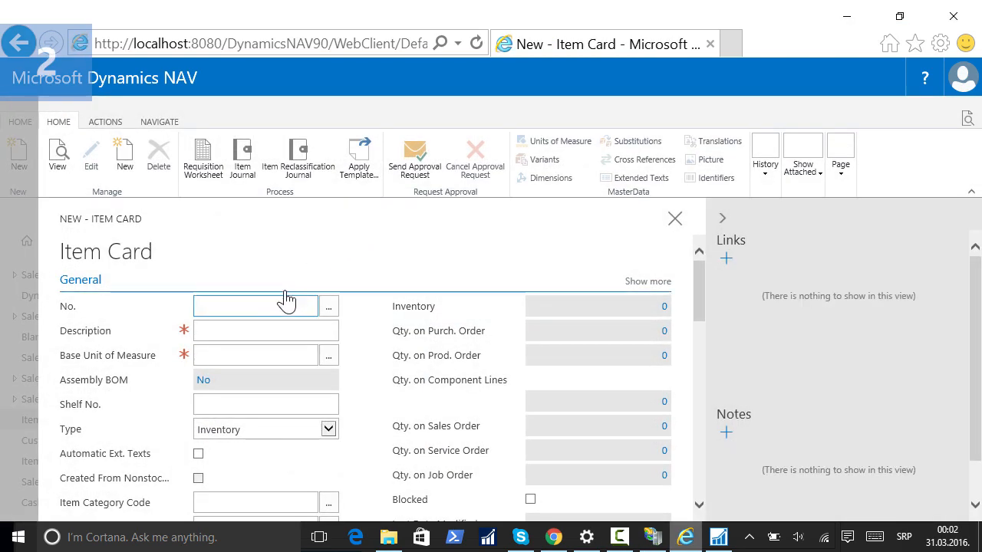
{"action": "key", "text": "Tab"}
{"action": "type", "text": "SERVICE"}
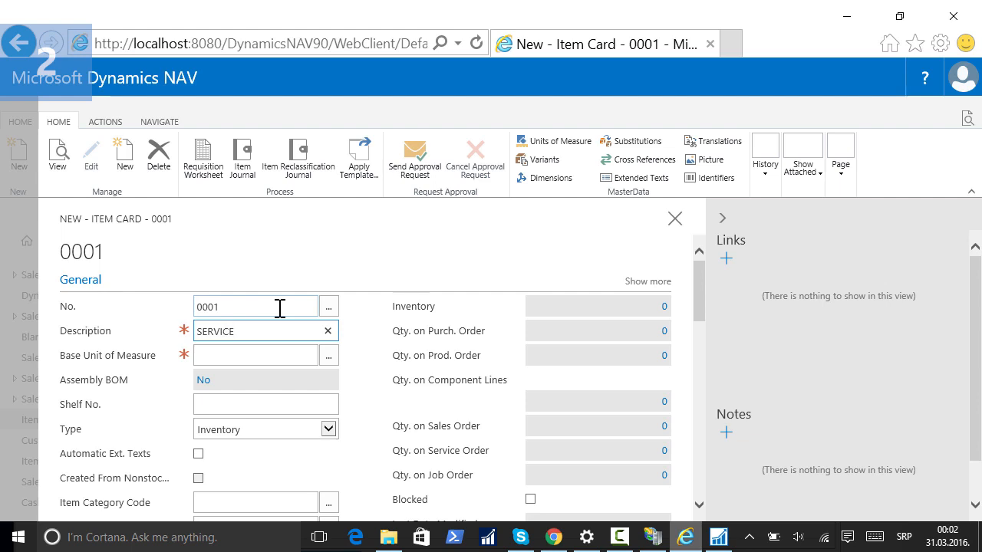
{"action": "key", "text": "Tab"}
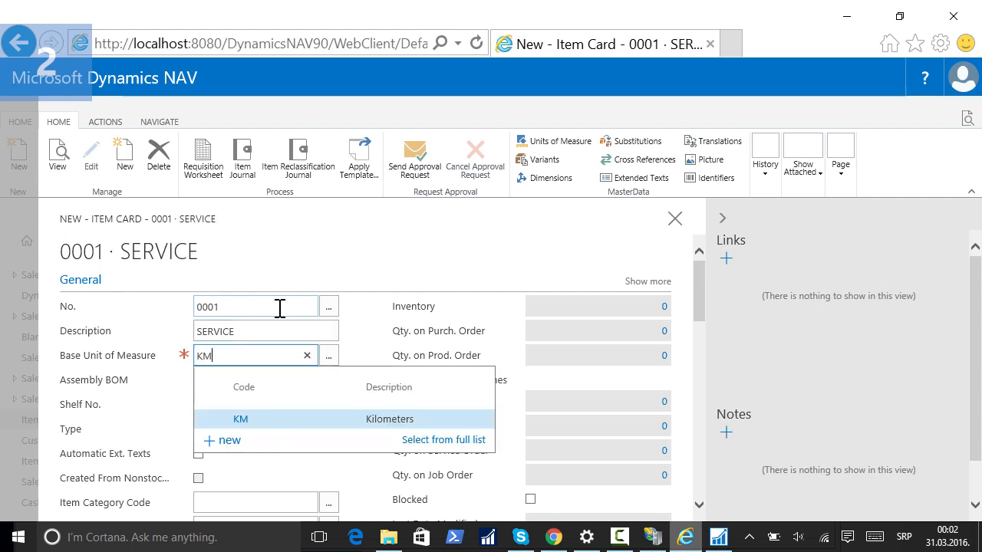
{"action": "left_click", "coordinate": [238, 418]}
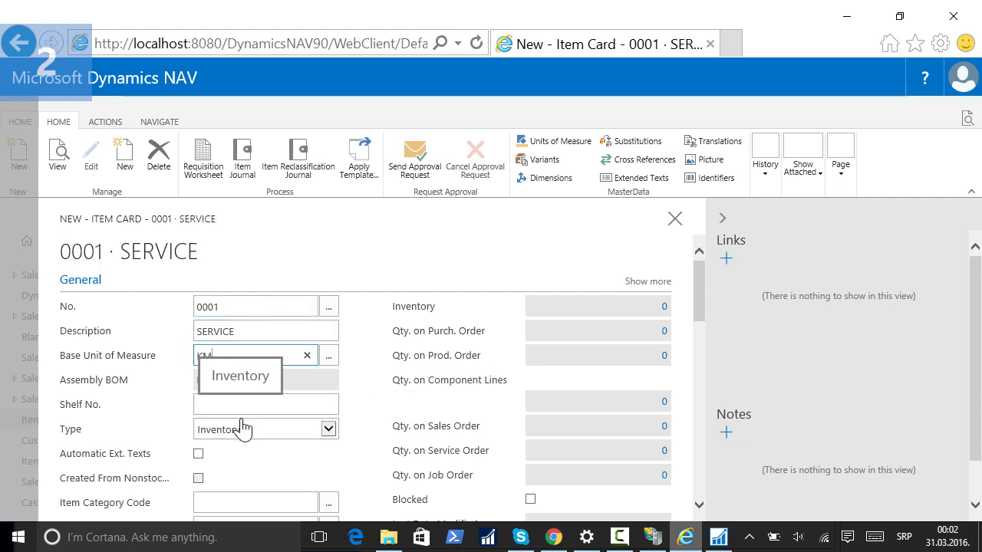
{"action": "left_click", "coordinate": [328, 429]}
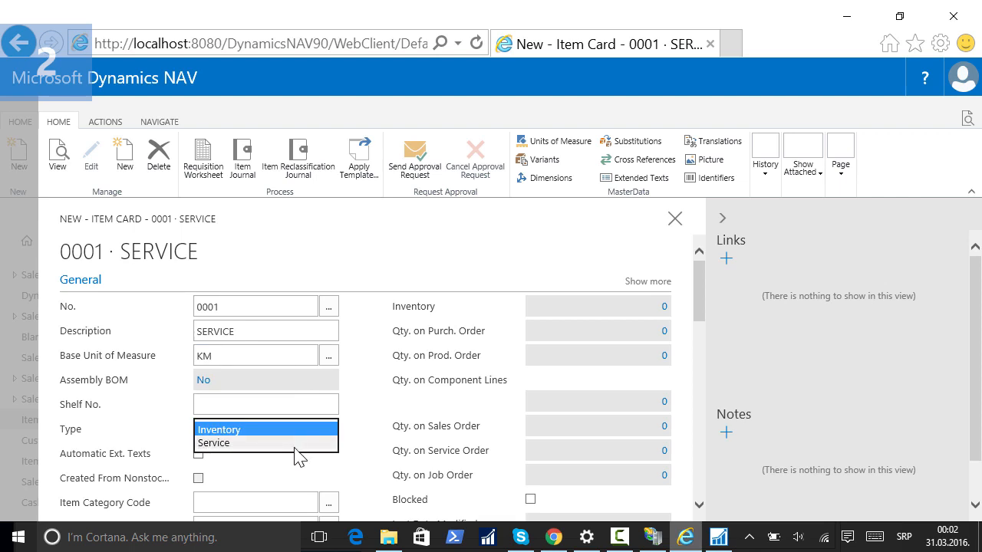
{"action": "left_click", "coordinate": [294, 445]}
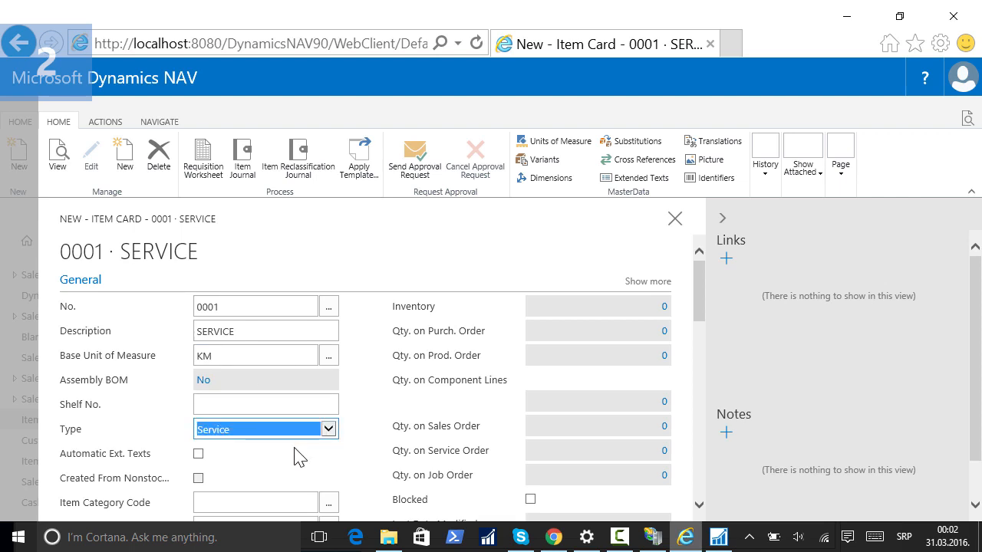
Set the new item's Gen. Prod. Posting Group to SERVICES and choose RESALE as the Inventory Posting Group
{"action": "left_click_drag", "start_coordinate": [697, 307], "coordinate": [689, 368]}
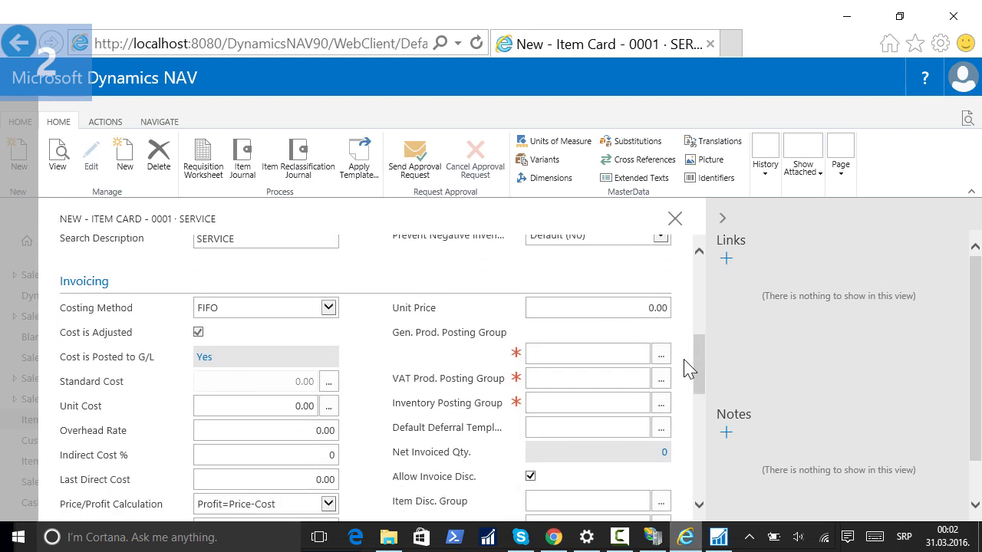
{"action": "left_click", "coordinate": [661, 355]}
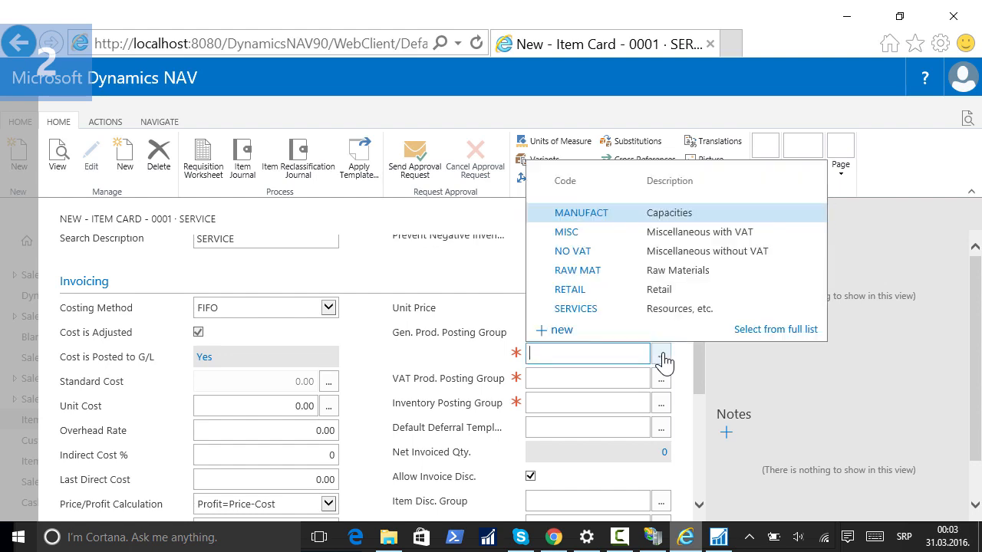
{"action": "left_click", "coordinate": [584, 309]}
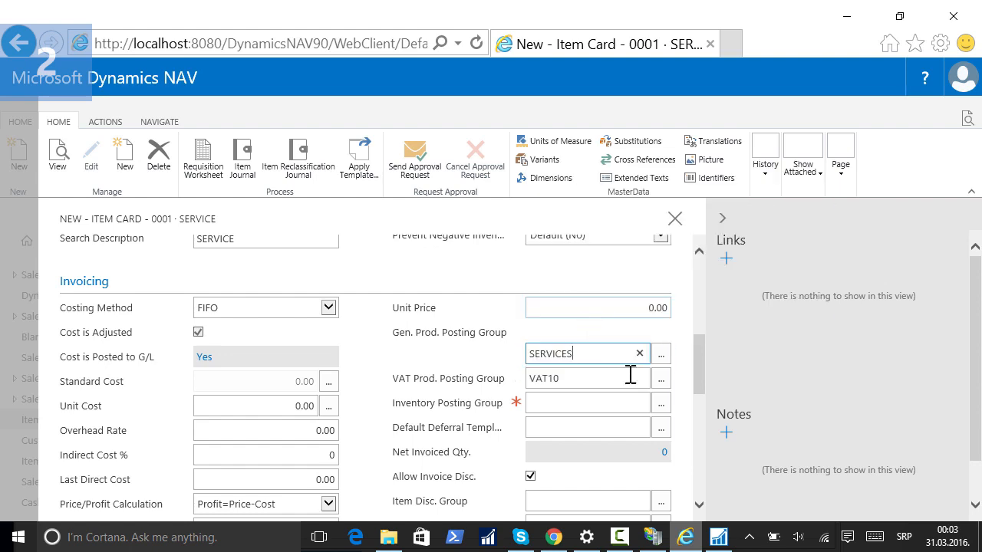
{"action": "left_click", "coordinate": [661, 407]}
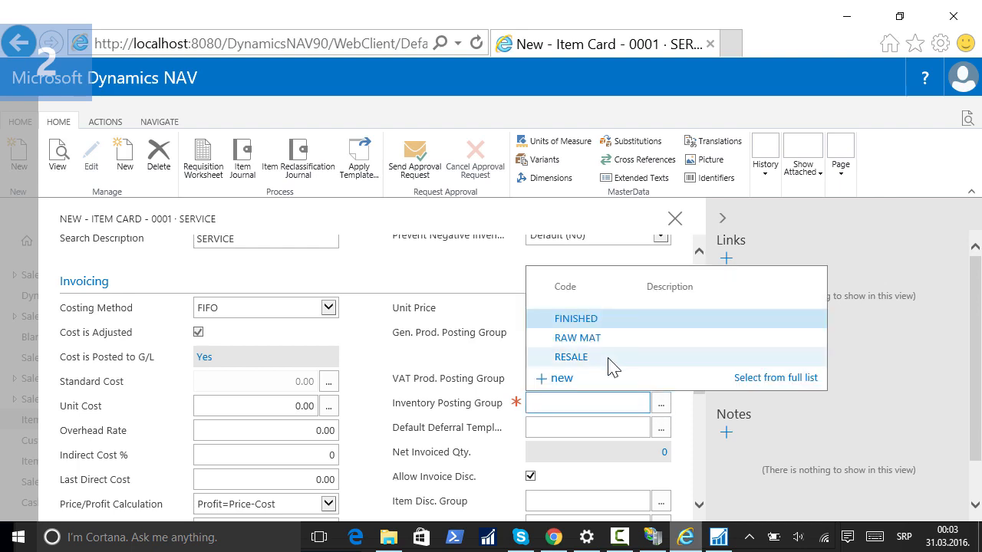
{"action": "left_click", "coordinate": [571, 357]}
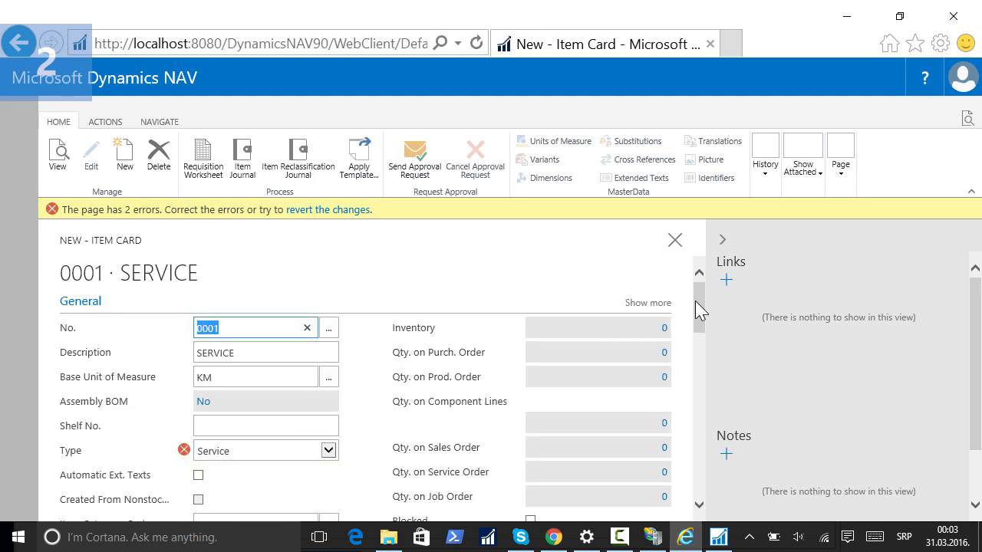
Set Prevent Negative Inventory to Yes for the SERVICE item
{"action": "left_click_drag", "start_coordinate": [695, 301], "coordinate": [702, 345]}
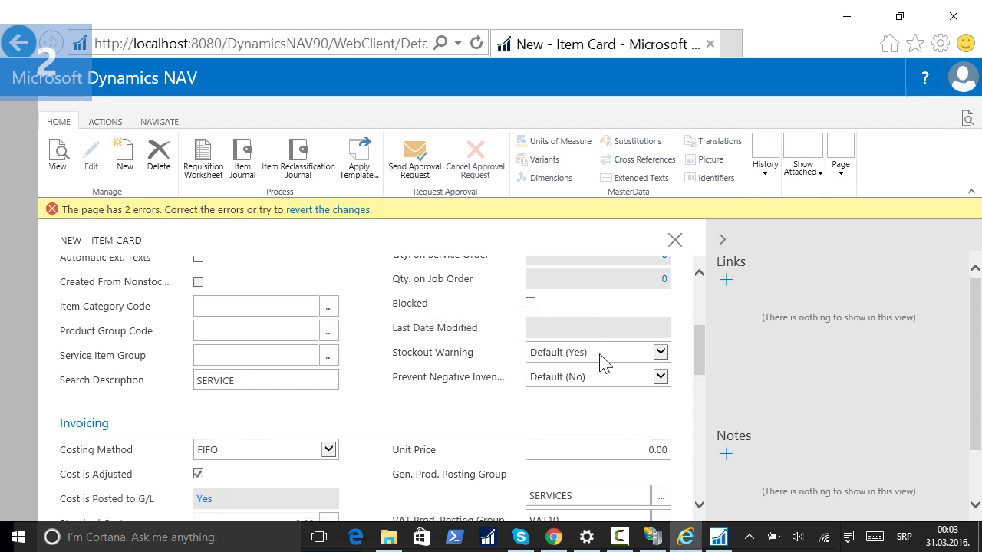
{"action": "left_click", "coordinate": [660, 376]}
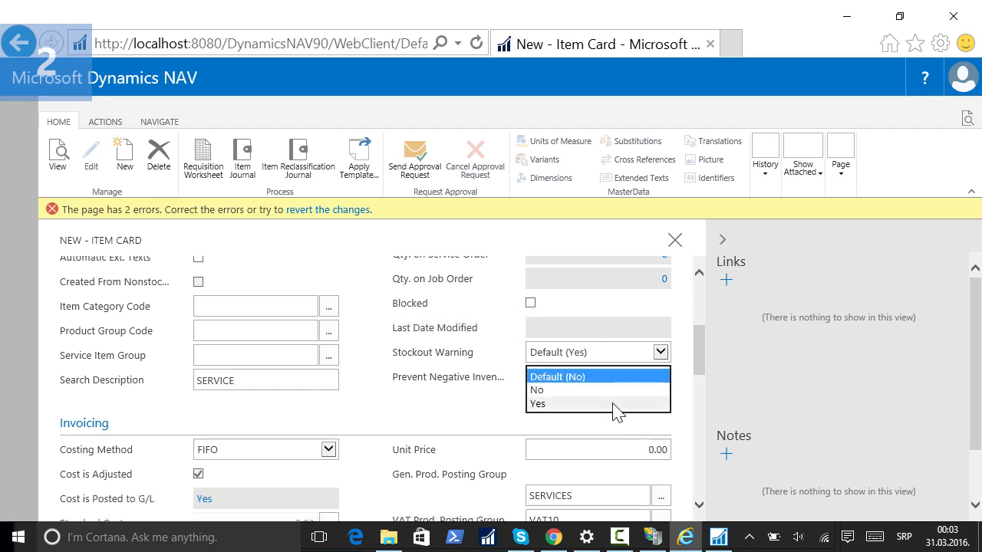
{"action": "left_click", "coordinate": [616, 405]}
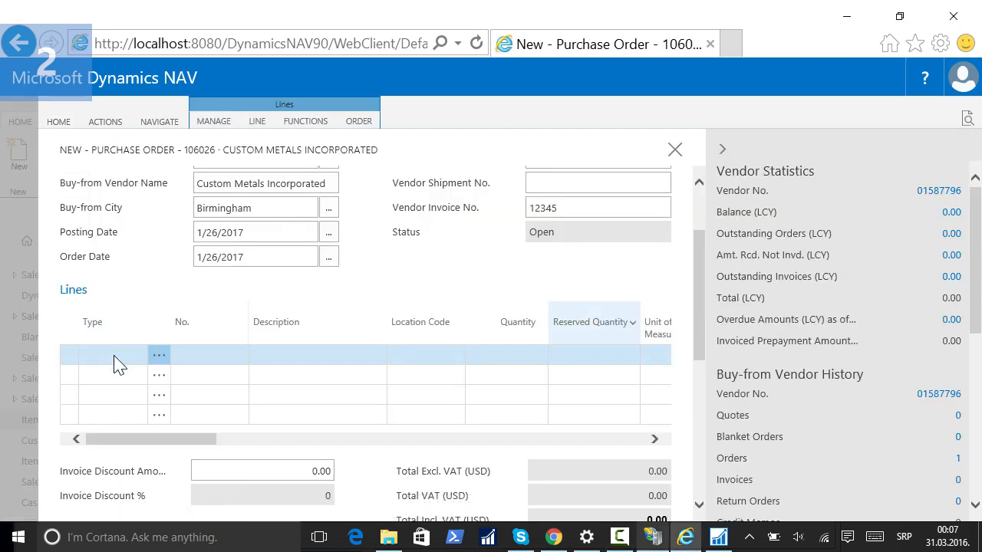
Add a line of type Item with number 0001 to the Custom Metals Incorporated purchase order
{"action": "left_click", "coordinate": [114, 357]}
{"action": "left_click", "coordinate": [122, 374]}
{"action": "left_click", "coordinate": [207, 360]}
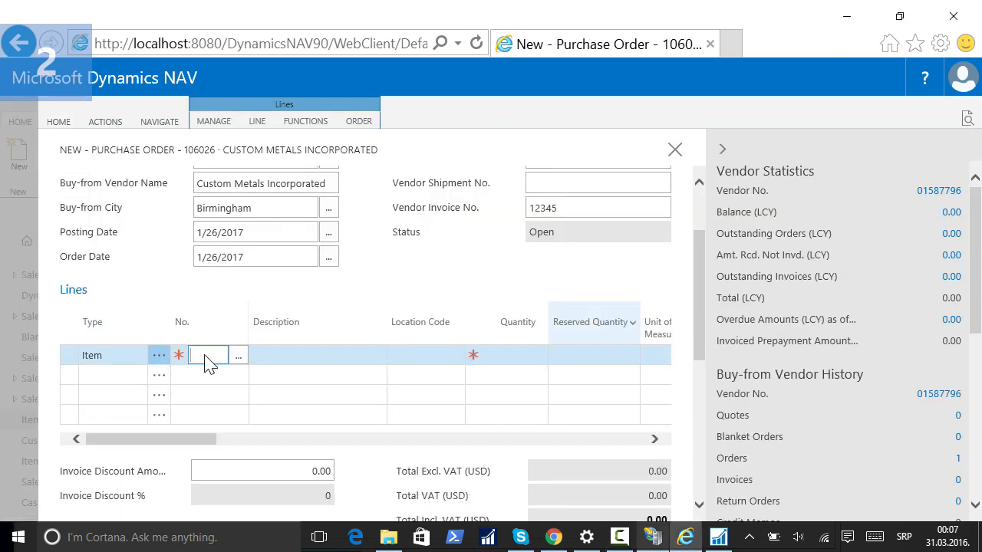
{"action": "type", "text": "0001"}
Try to assign location code RED to the service item's purchase line, and clear the location code
{"action": "left_click", "coordinate": [454, 360]}
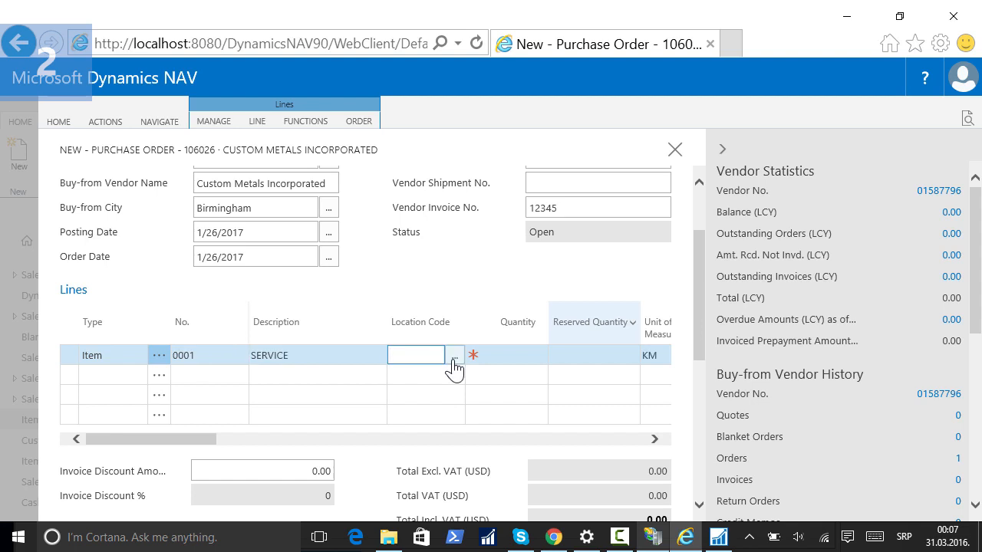
{"action": "left_click", "coordinate": [454, 361]}
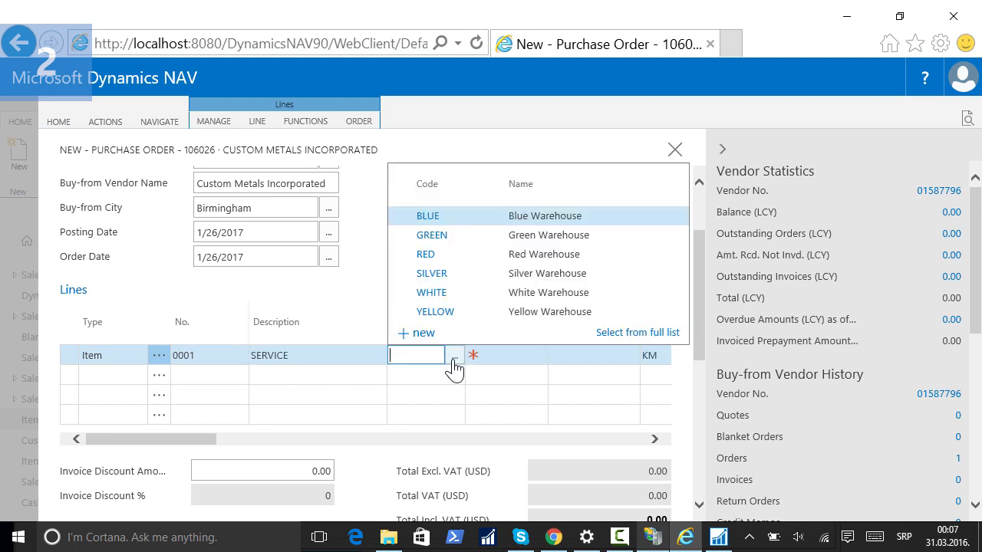
{"action": "left_click", "coordinate": [422, 255]}
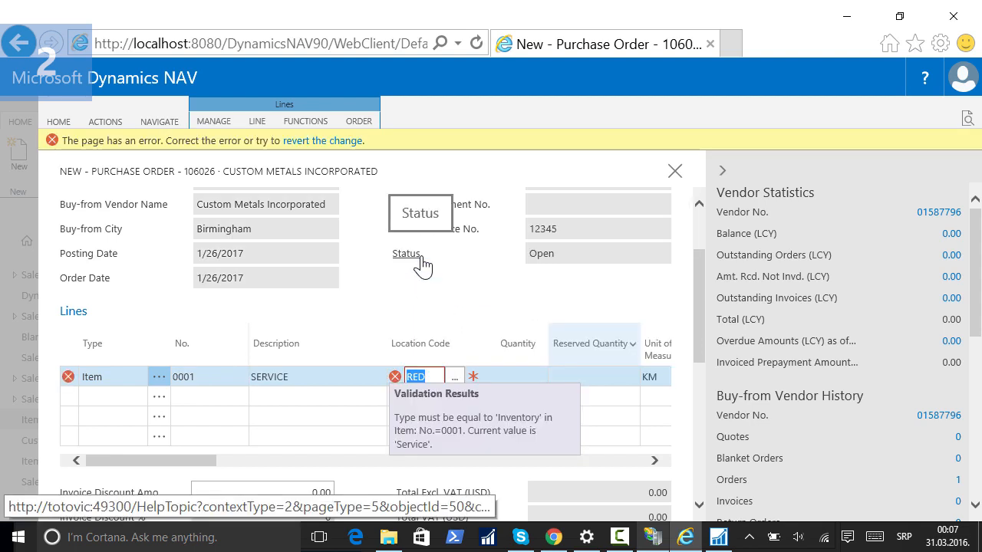
{"action": "key", "text": "Delete"}
Set the quantity of the service item's purchase line to 10
{"action": "left_click", "coordinate": [514, 350]}
{"action": "type", "text": "10"}
{"action": "key", "text": "Tab"}
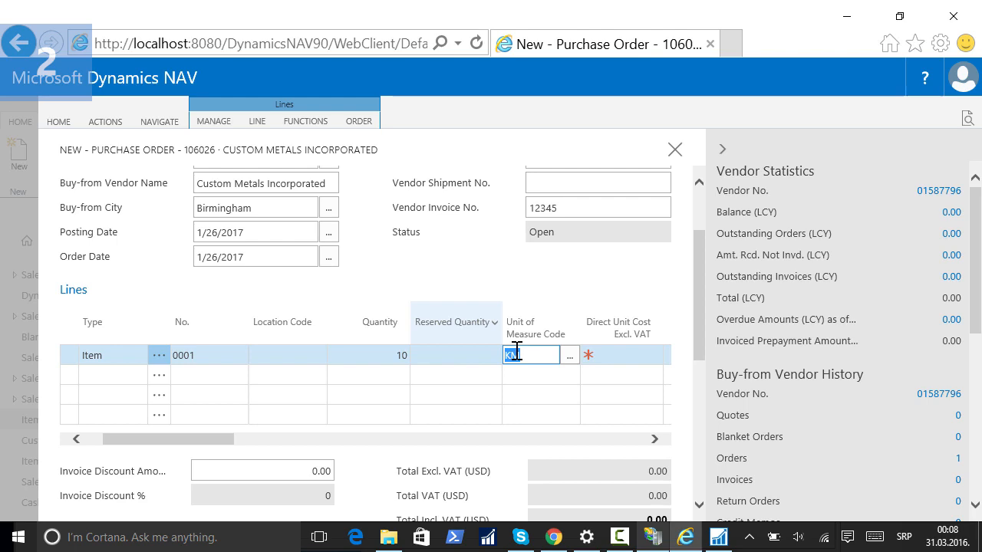
{"action": "left_click", "coordinate": [57, 122]}
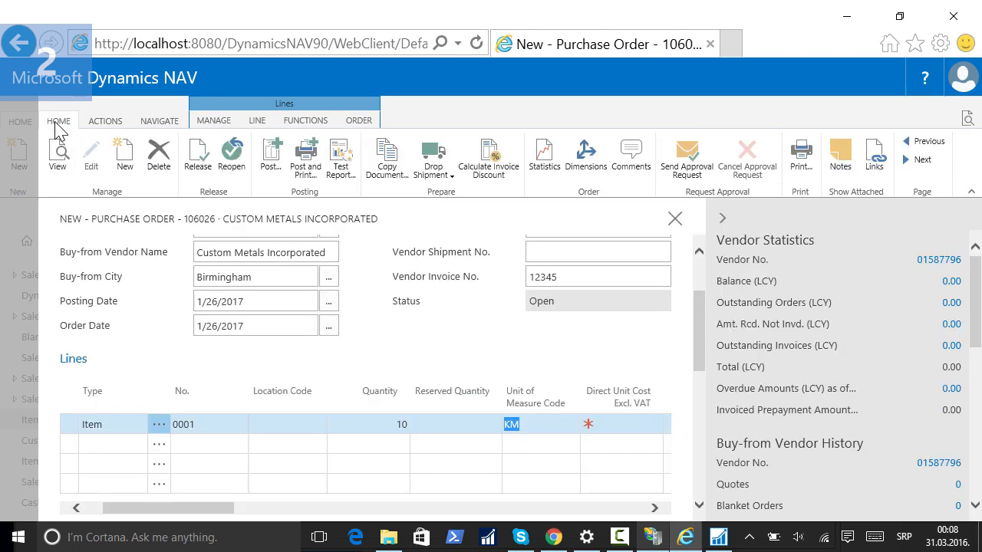
Post the Custom Metals Incorporated purchase order as both receipt and invoice
{"action": "left_click", "coordinate": [270, 155]}
{"action": "left_click", "coordinate": [581, 369]}
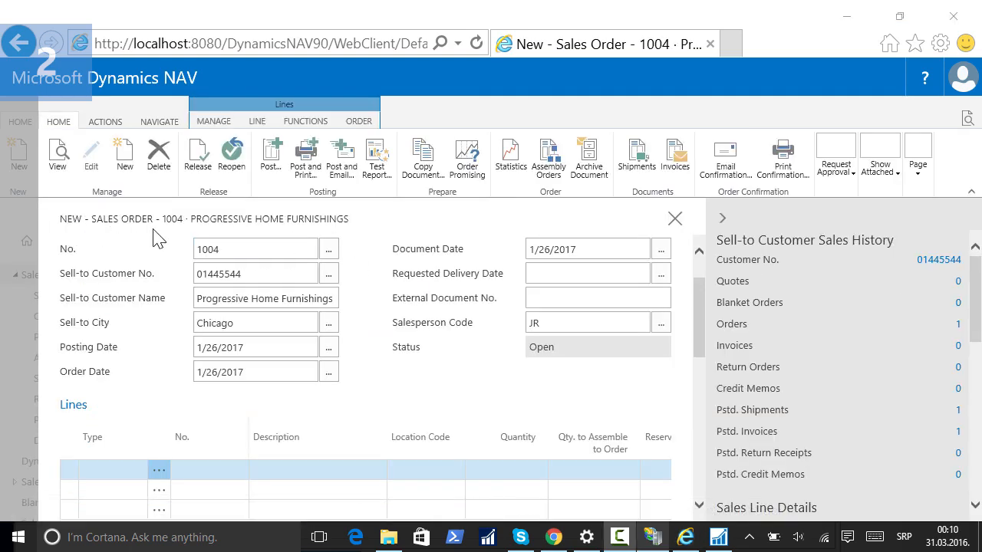
Add a line of type Item with number 0001 and quantity 100 to the Progressive Home Furnishings sales order
{"action": "left_click", "coordinate": [108, 470]}
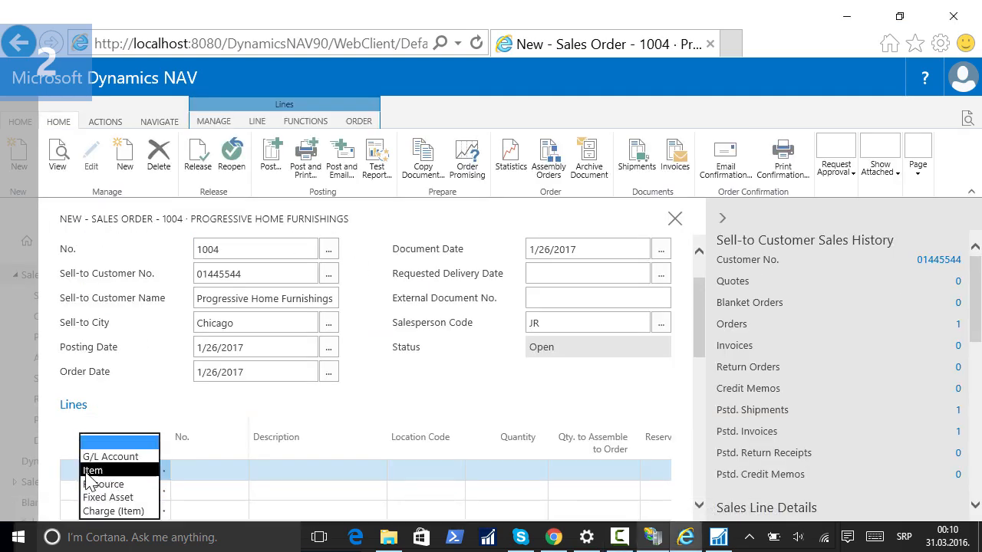
{"action": "left_click", "coordinate": [100, 467]}
{"action": "left_click", "coordinate": [220, 470]}
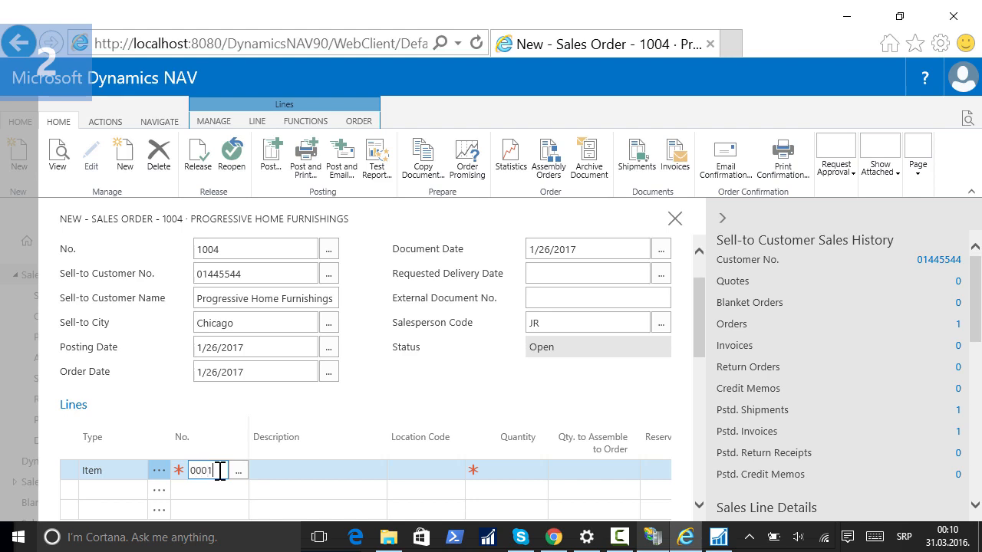
{"action": "key", "text": "Tab"}
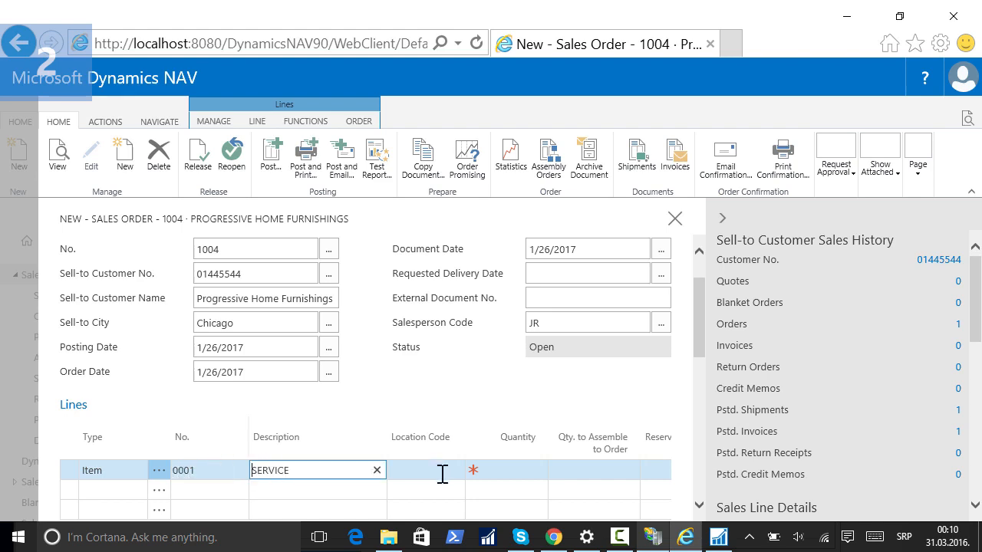
{"action": "left_click", "coordinate": [516, 473]}
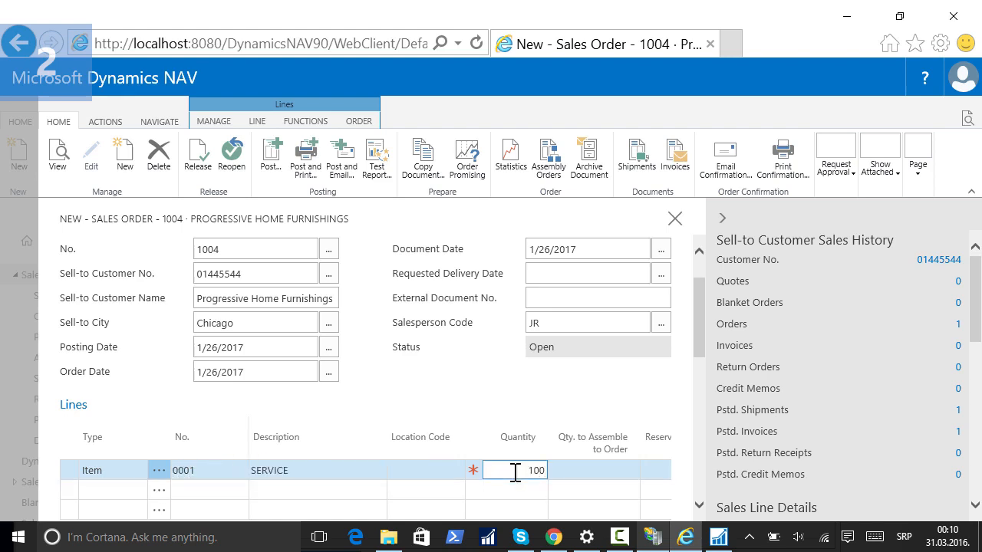
{"action": "key", "text": "Tab"}
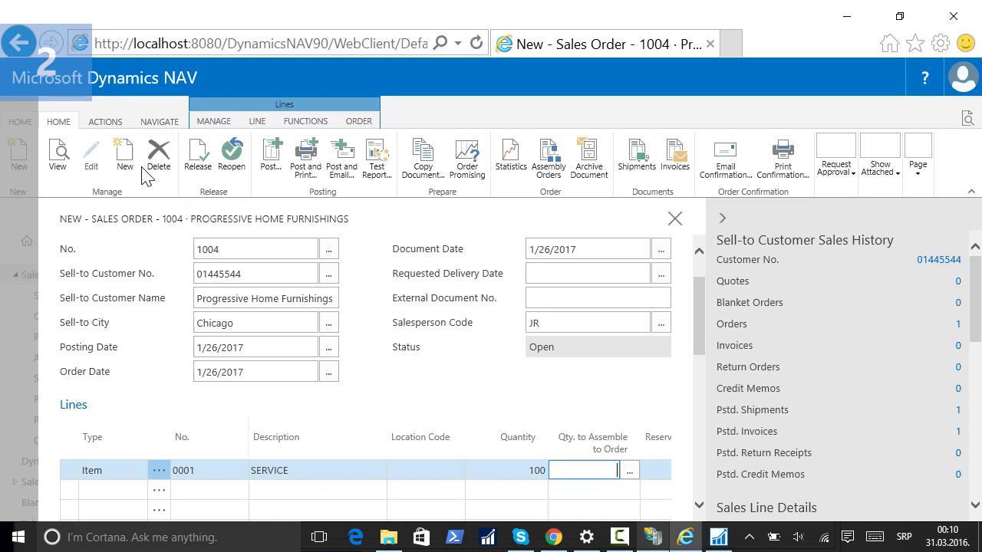
Post the Progressive Home Furnishings sales order with the Ship and Invoice option
{"action": "left_click", "coordinate": [272, 157]}
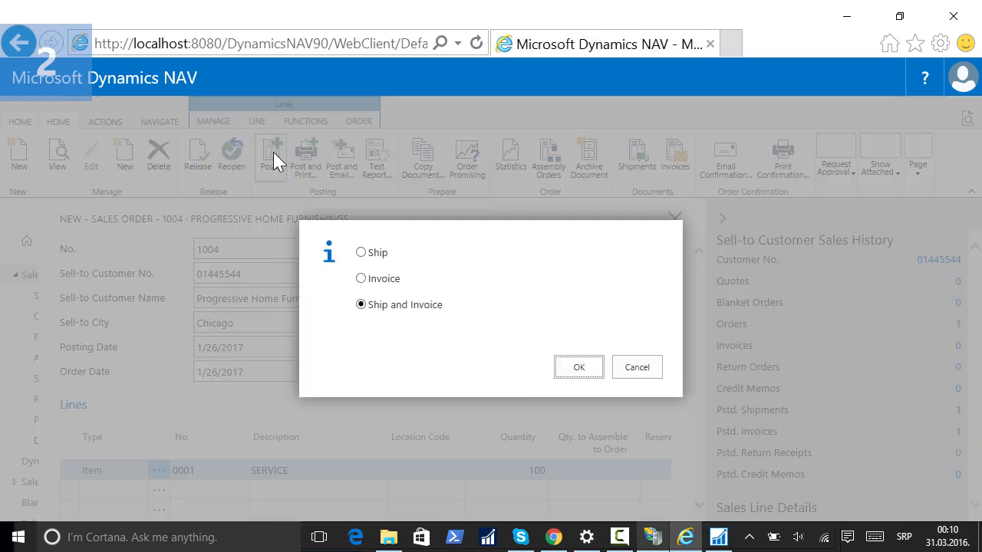
{"action": "left_click", "coordinate": [578, 369]}
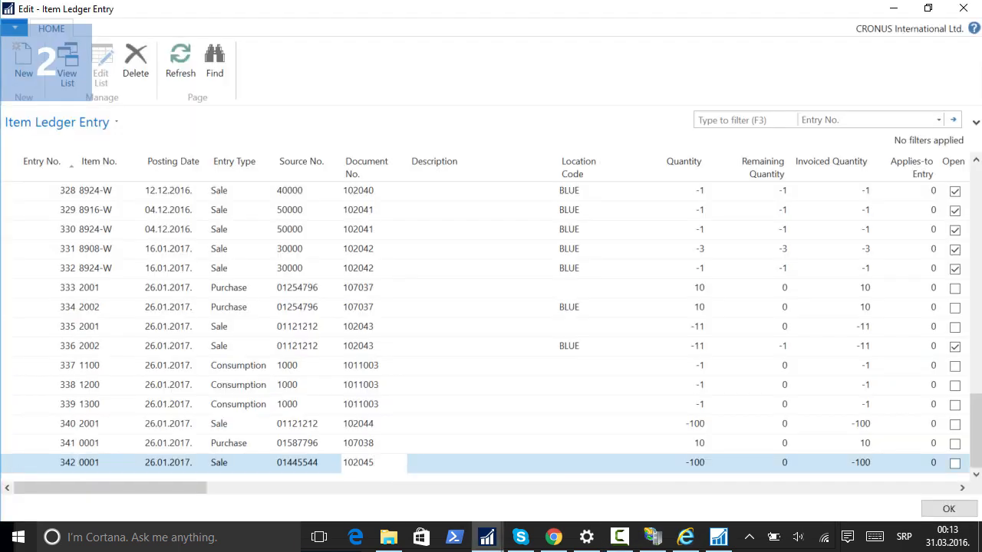
Examine the latest item ledger entry for item 0001 across its columns, from location code through to the cost amounts
{"action": "key", "text": "Tab"}
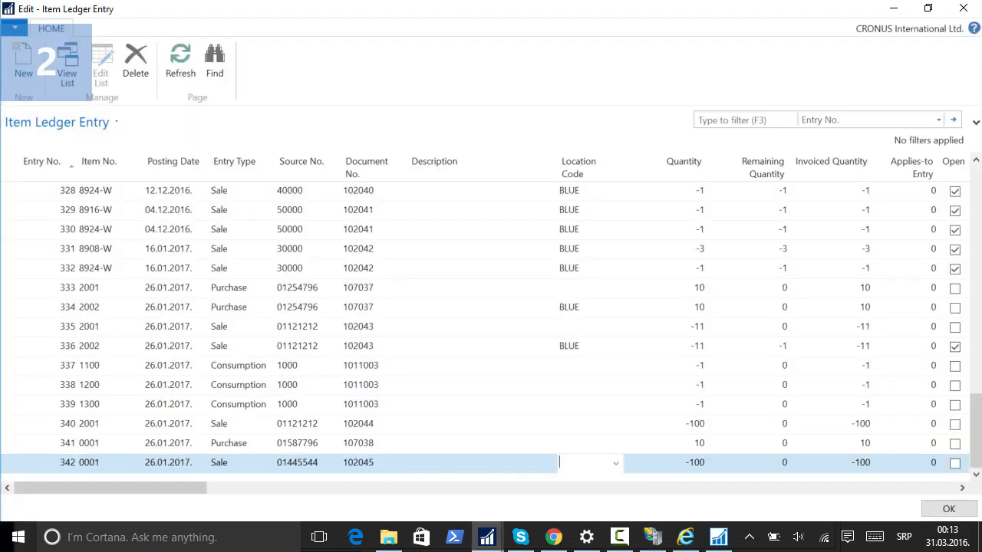
{"action": "key", "text": "Tab"}
{"action": "key", "text": "Tab"}
{"action": "key", "text": "Tab"}
{"action": "key", "text": "Tab"}
{"action": "key", "text": "Tab"}
{"action": "key", "text": "Tab"}
{"action": "key", "text": "Tab"}
{"action": "key", "text": "Tab"}
{"action": "key", "text": "Tab"}
{"action": "key", "text": "Tab"}
{"action": "key", "text": "Tab"}
{"action": "key", "text": "Tab"}
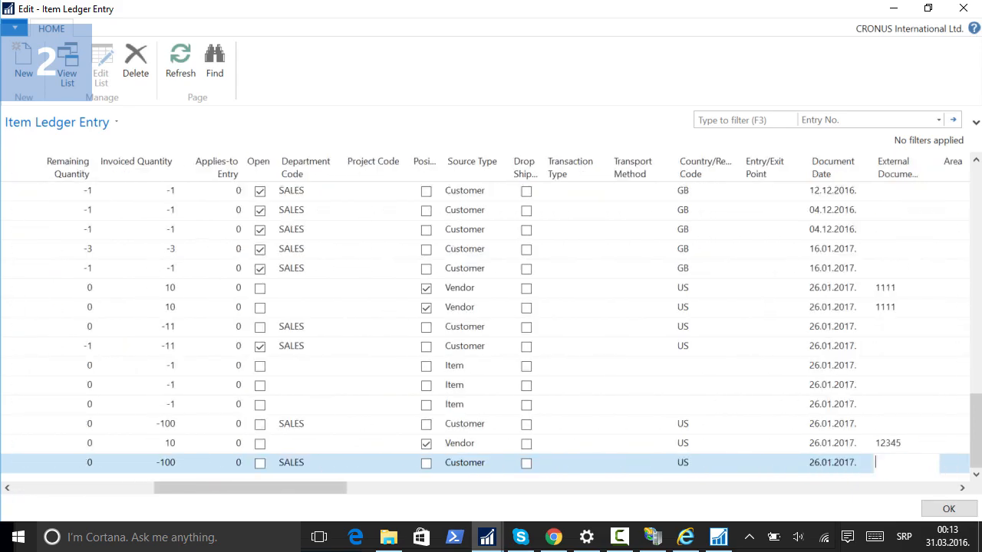
{"action": "key", "text": "Tab"}
{"action": "key", "text": "Tab"}
{"action": "key", "text": "Tab"}
{"action": "key", "text": "Tab"}
{"action": "key", "text": "Tab"}
{"action": "key", "text": "Tab"}
{"action": "key", "text": "Tab"}
{"action": "key", "text": "Tab"}
{"action": "key", "text": "Tab"}
{"action": "key", "text": "Tab"}
{"action": "key", "text": "Tab"}
{"action": "key", "text": "Tab"}
{"action": "key", "text": "Tab"}
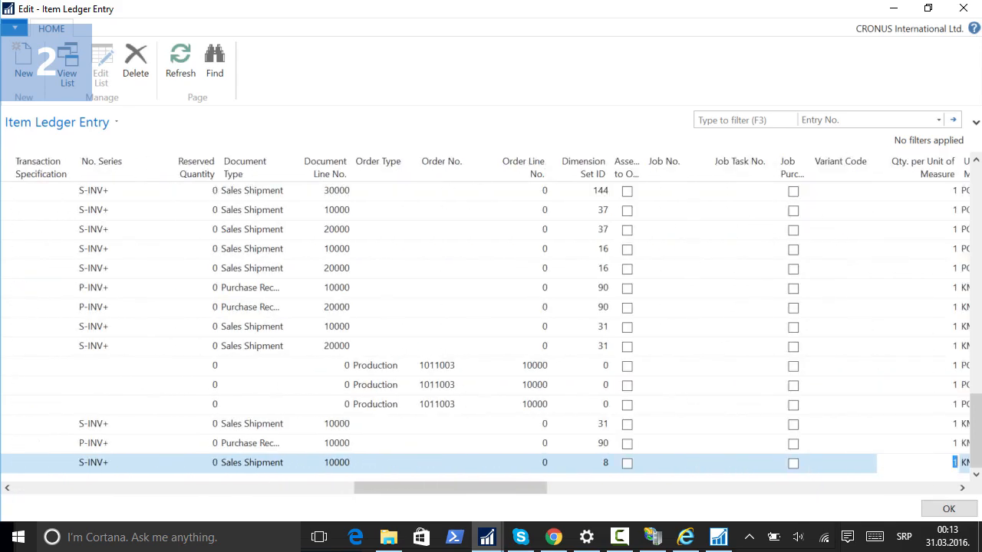
{"action": "key", "text": "Tab"}
{"action": "key", "text": "Tab"}
{"action": "key", "text": "Tab"}
{"action": "key", "text": "Tab"}
{"action": "key", "text": "Tab"}
{"action": "key", "text": "Tab"}
{"action": "key", "text": "Tab"}
{"action": "key", "text": "Tab"}
{"action": "key", "text": "Tab"}
{"action": "key", "text": "Tab"}
{"action": "key", "text": "Tab"}
{"action": "key", "text": "Tab"}
{"action": "key", "text": "Tab"}
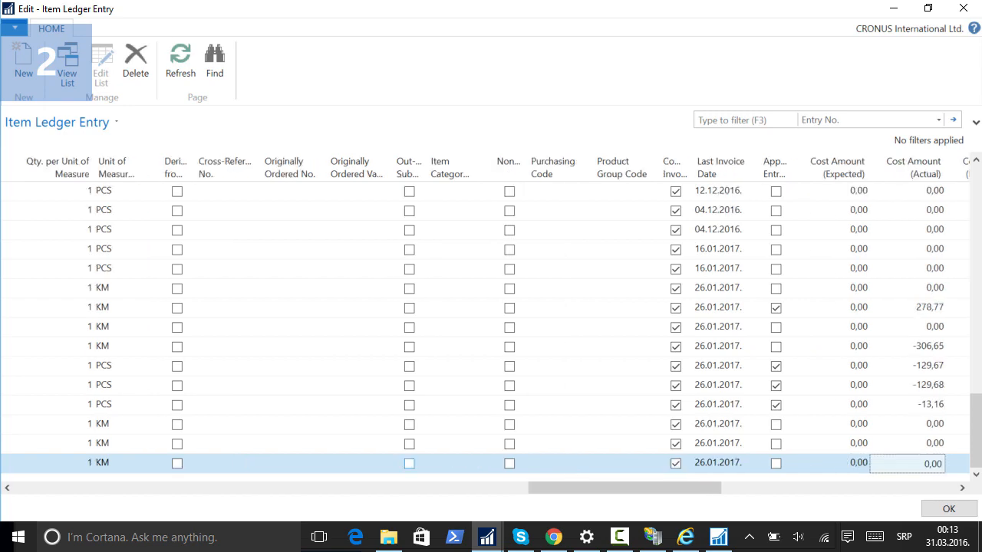
{"action": "key", "text": "Tab"}
{"action": "key", "text": "Tab"}
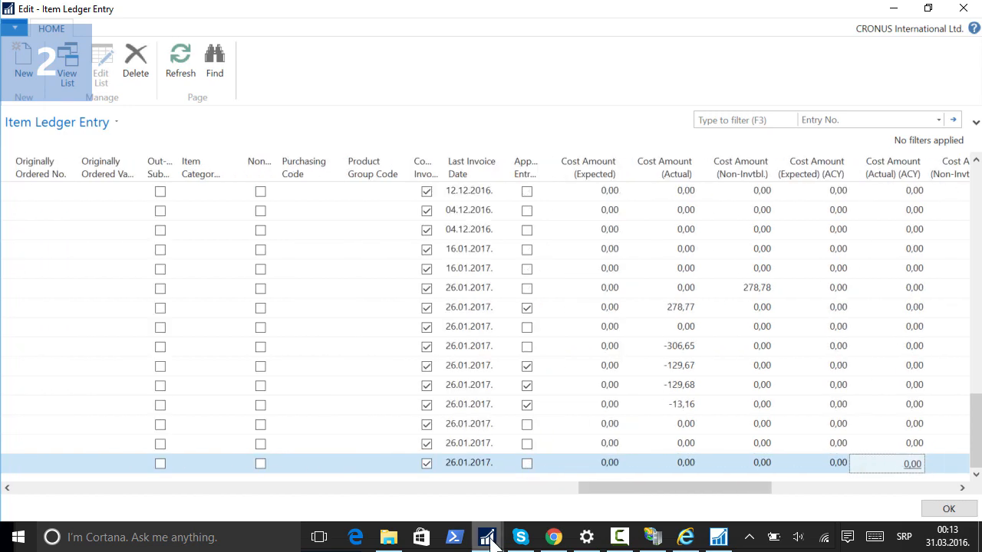
Bring up the Value Entry list and examine the quantity, unit cost and sales amount columns for item 0001's latest sale
{"action": "mouse_move", "coordinate": [496, 532]}
{"action": "left_click", "coordinate": [639, 480]}
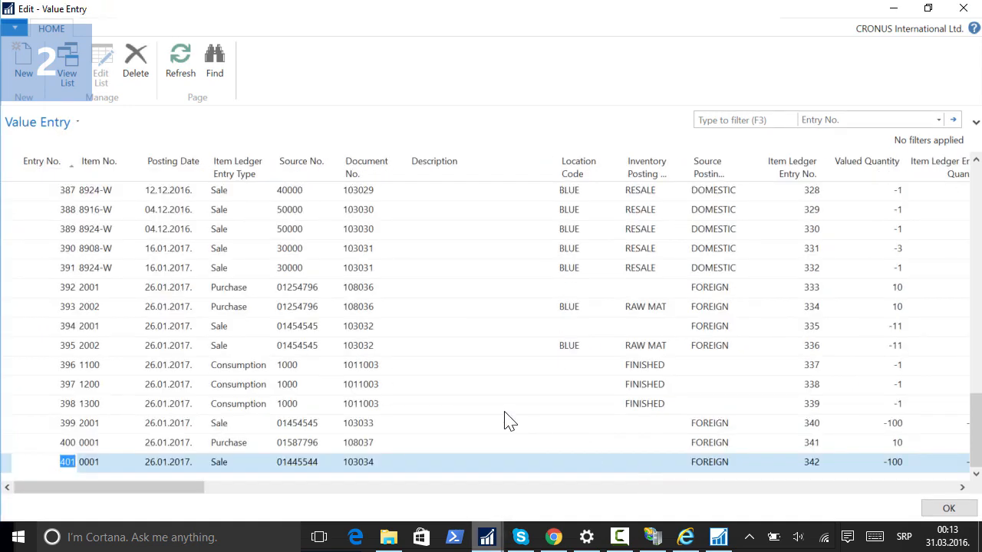
{"action": "key", "text": "Tab"}
{"action": "key", "text": "Tab"}
{"action": "key", "text": "Tab"}
{"action": "key", "text": "Tab"}
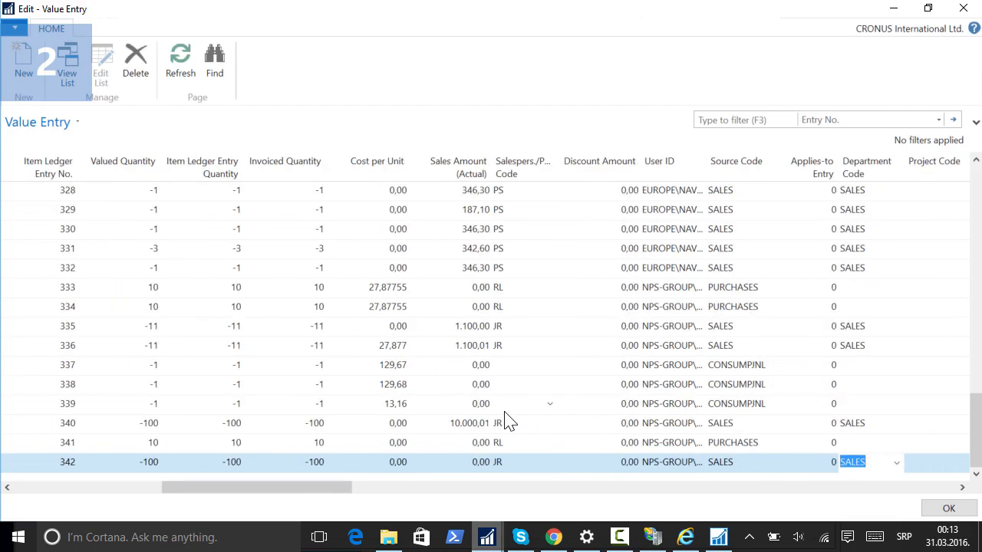